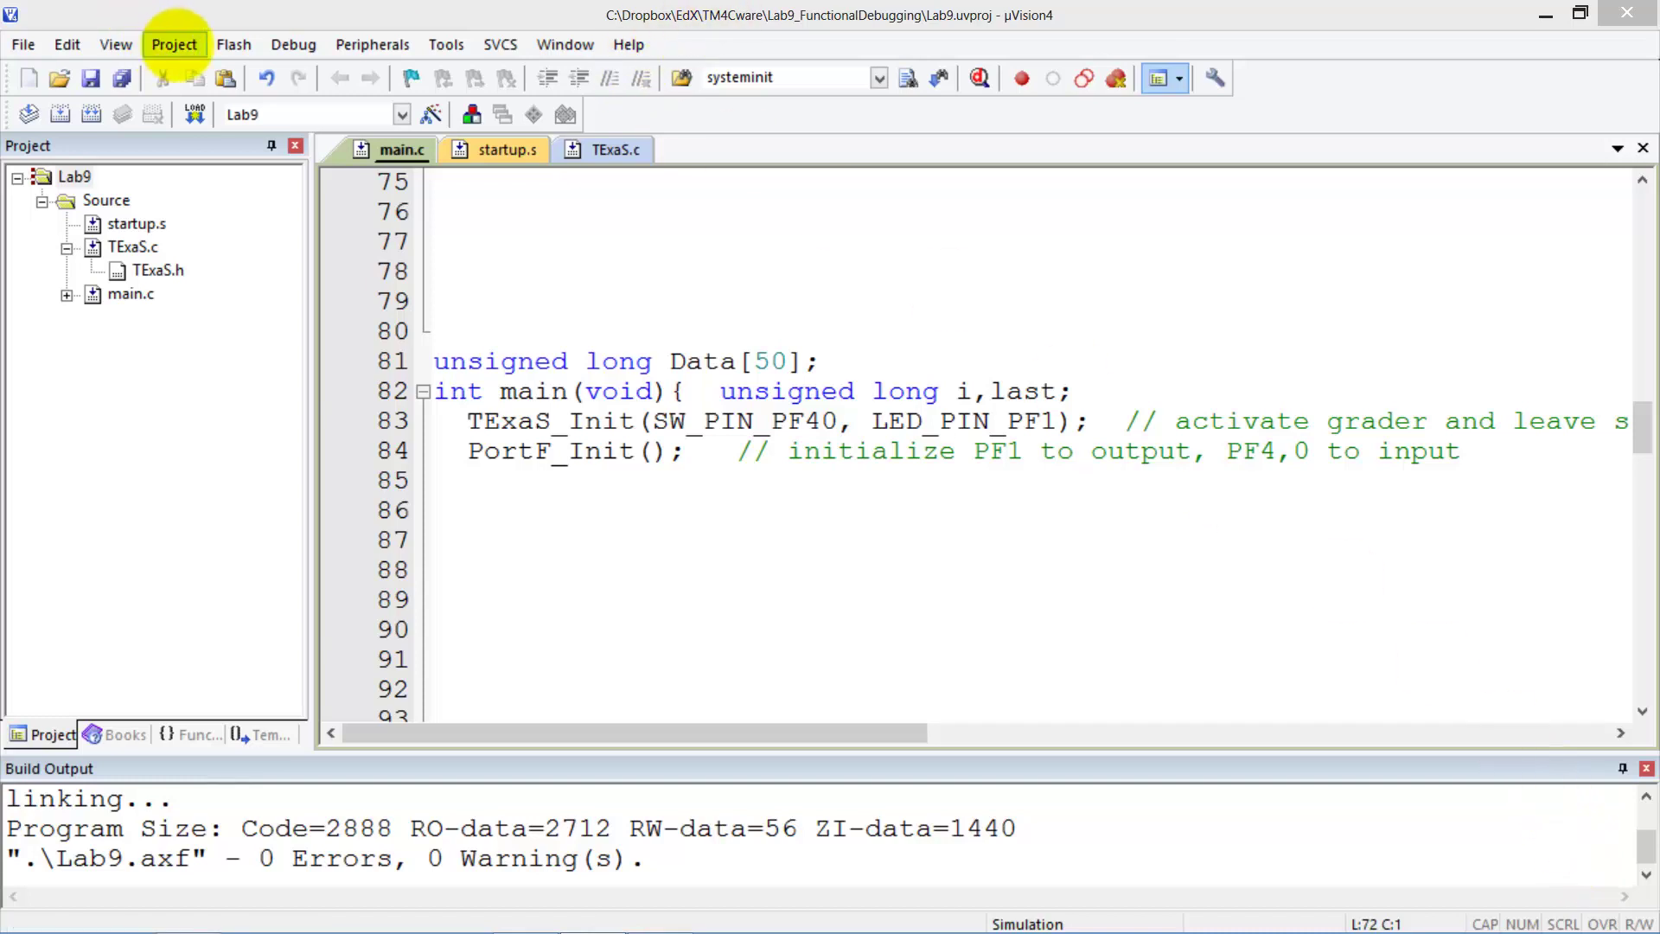
Build the Lab9 target with 0 errors and start a simulated debug session
left_click(174, 45)
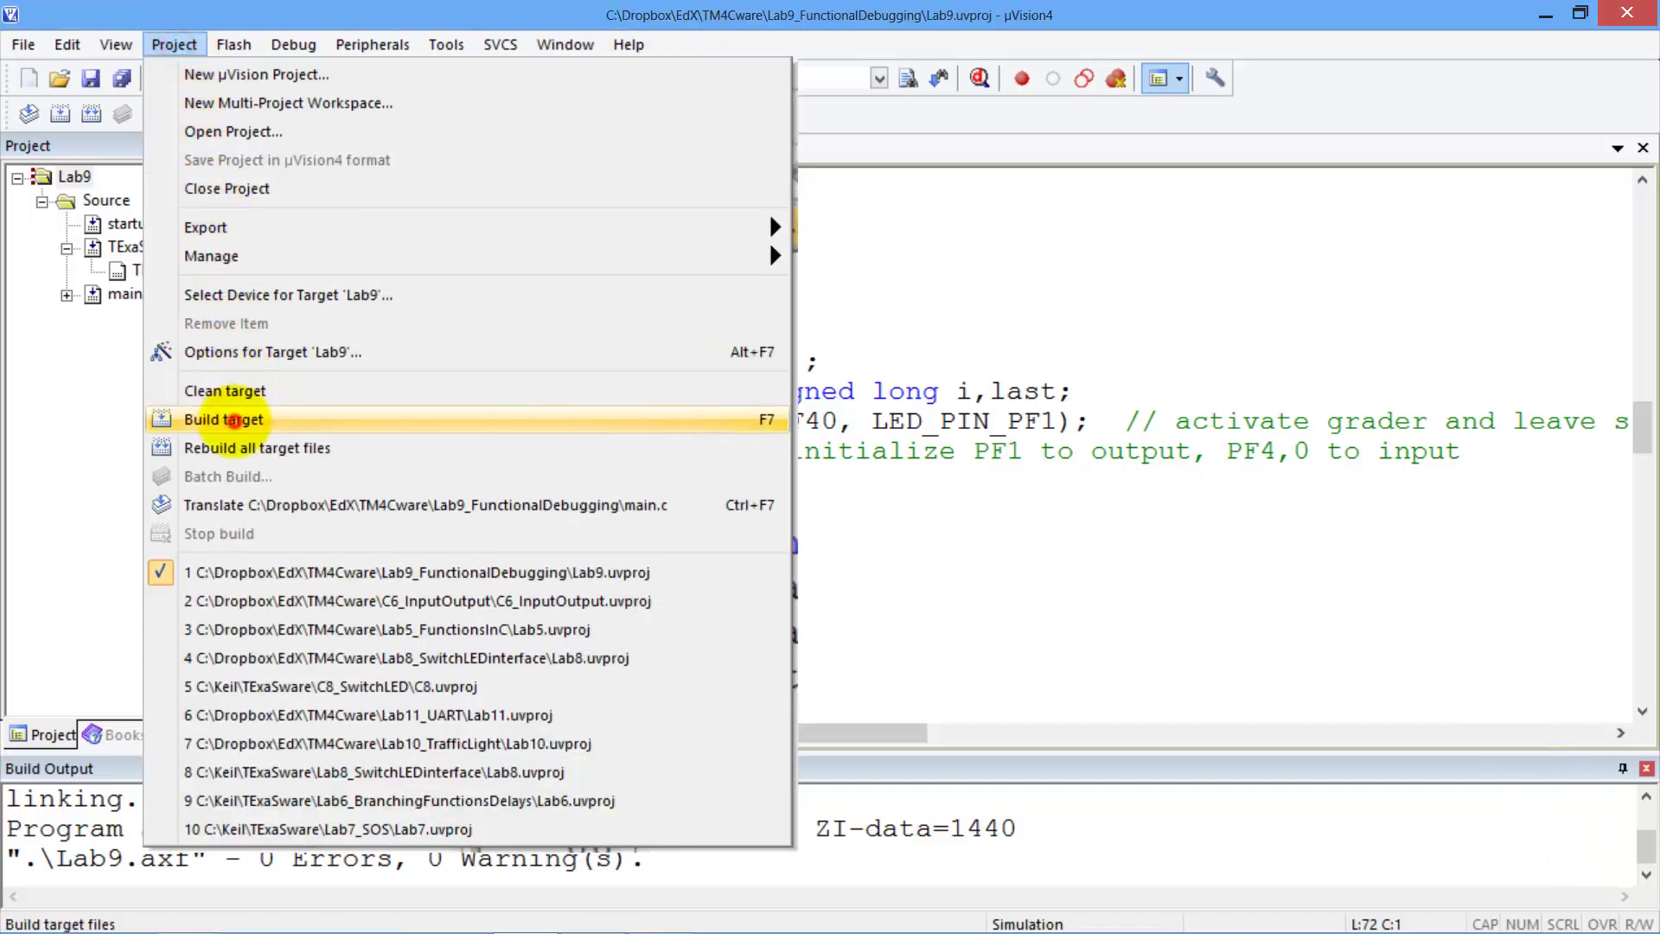
left_click(234, 419)
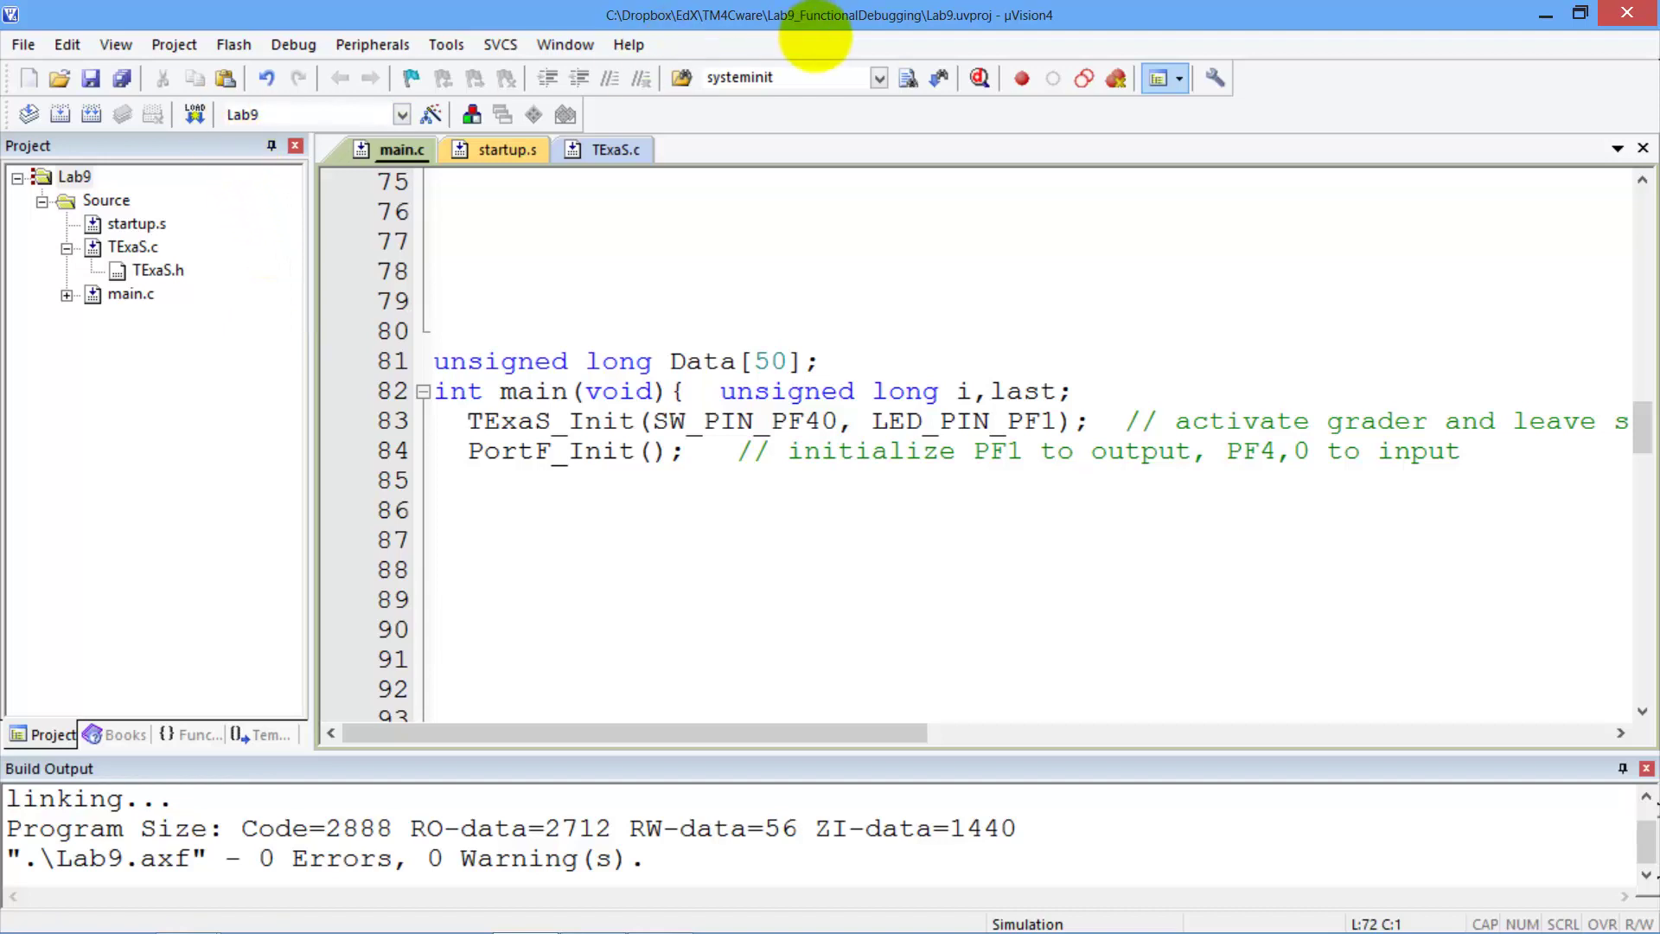
left_click(979, 78)
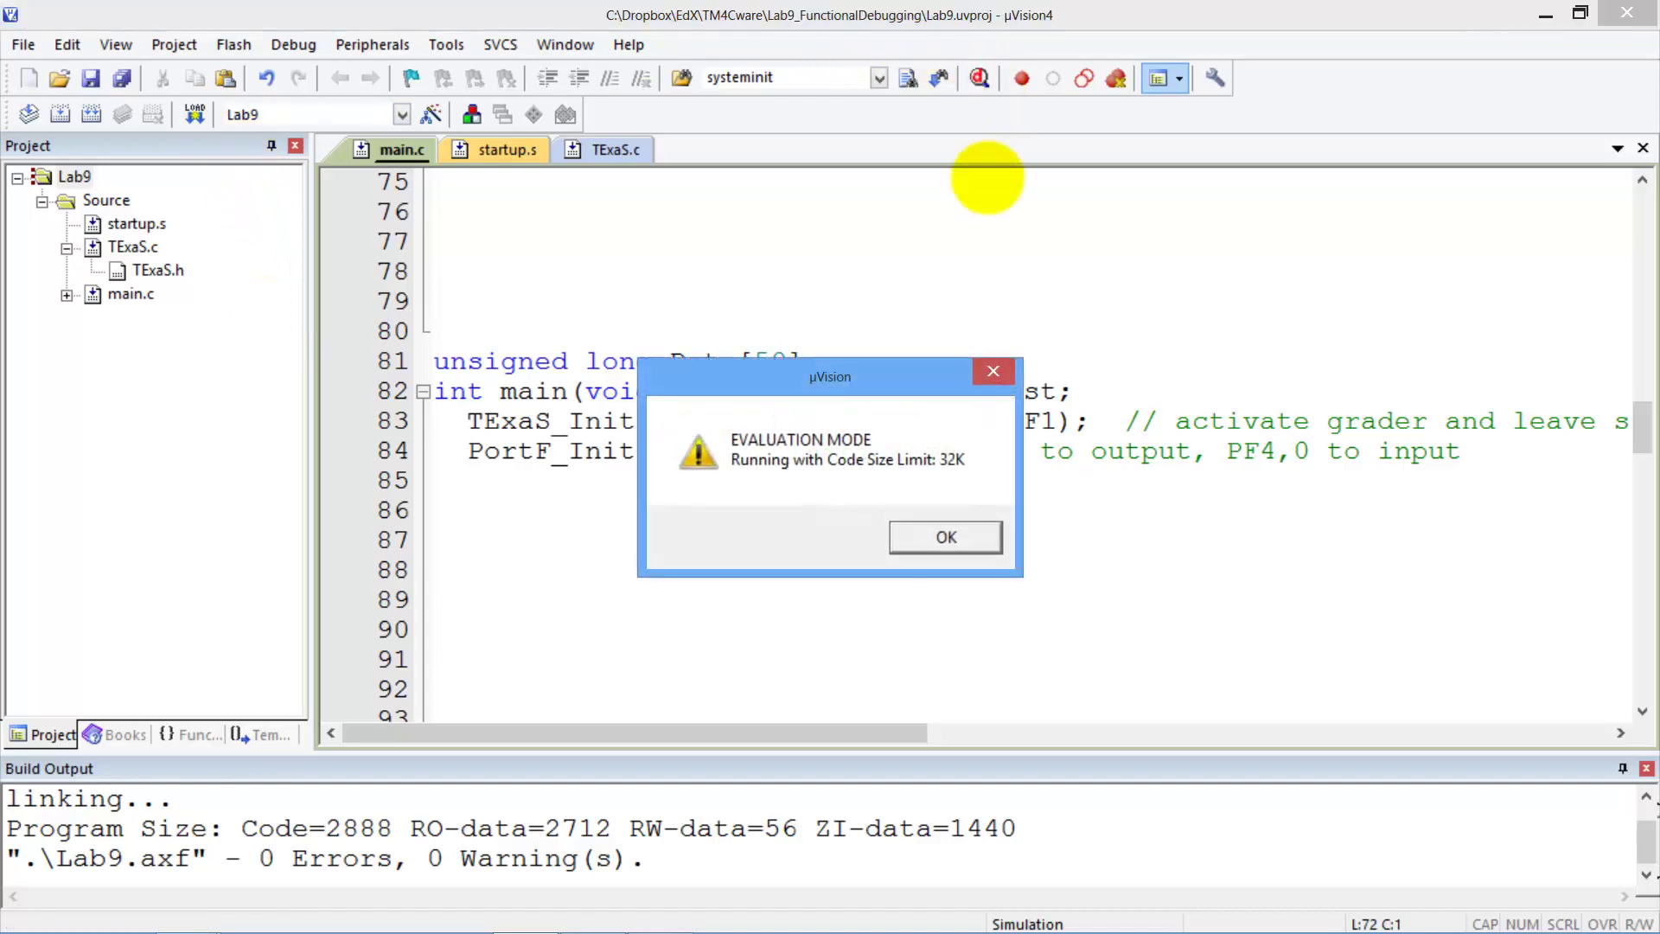
Dismiss the evaluation-mode notice and select the Data array on line 81 of main.c
left_click(946, 537)
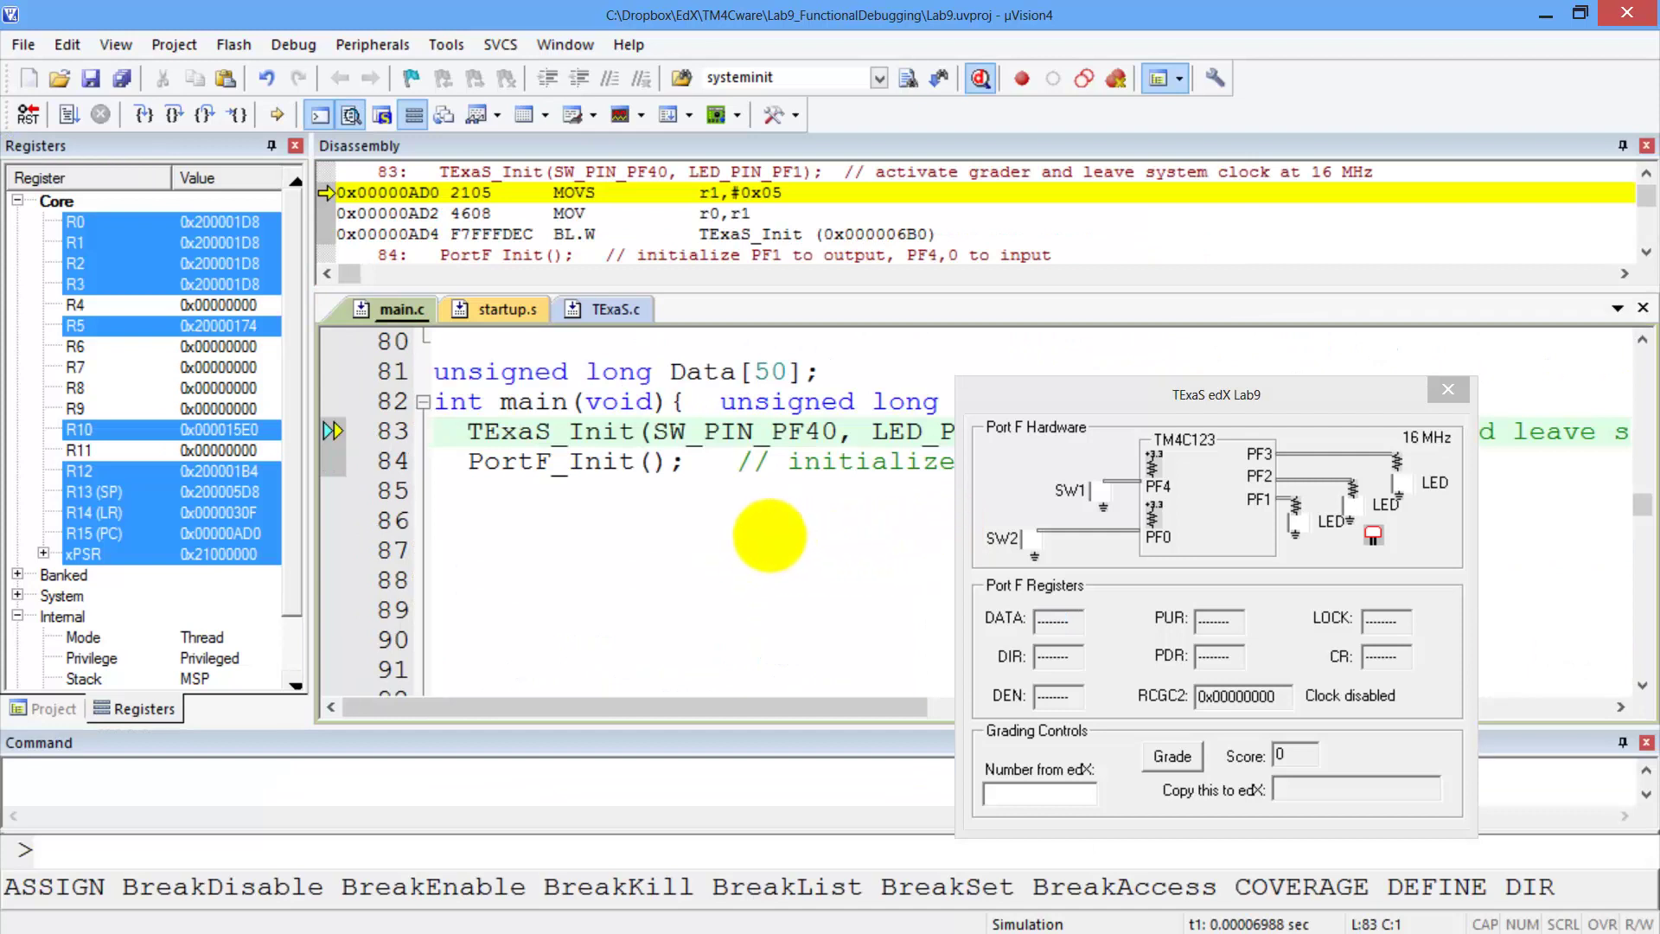
double_click(708, 372)
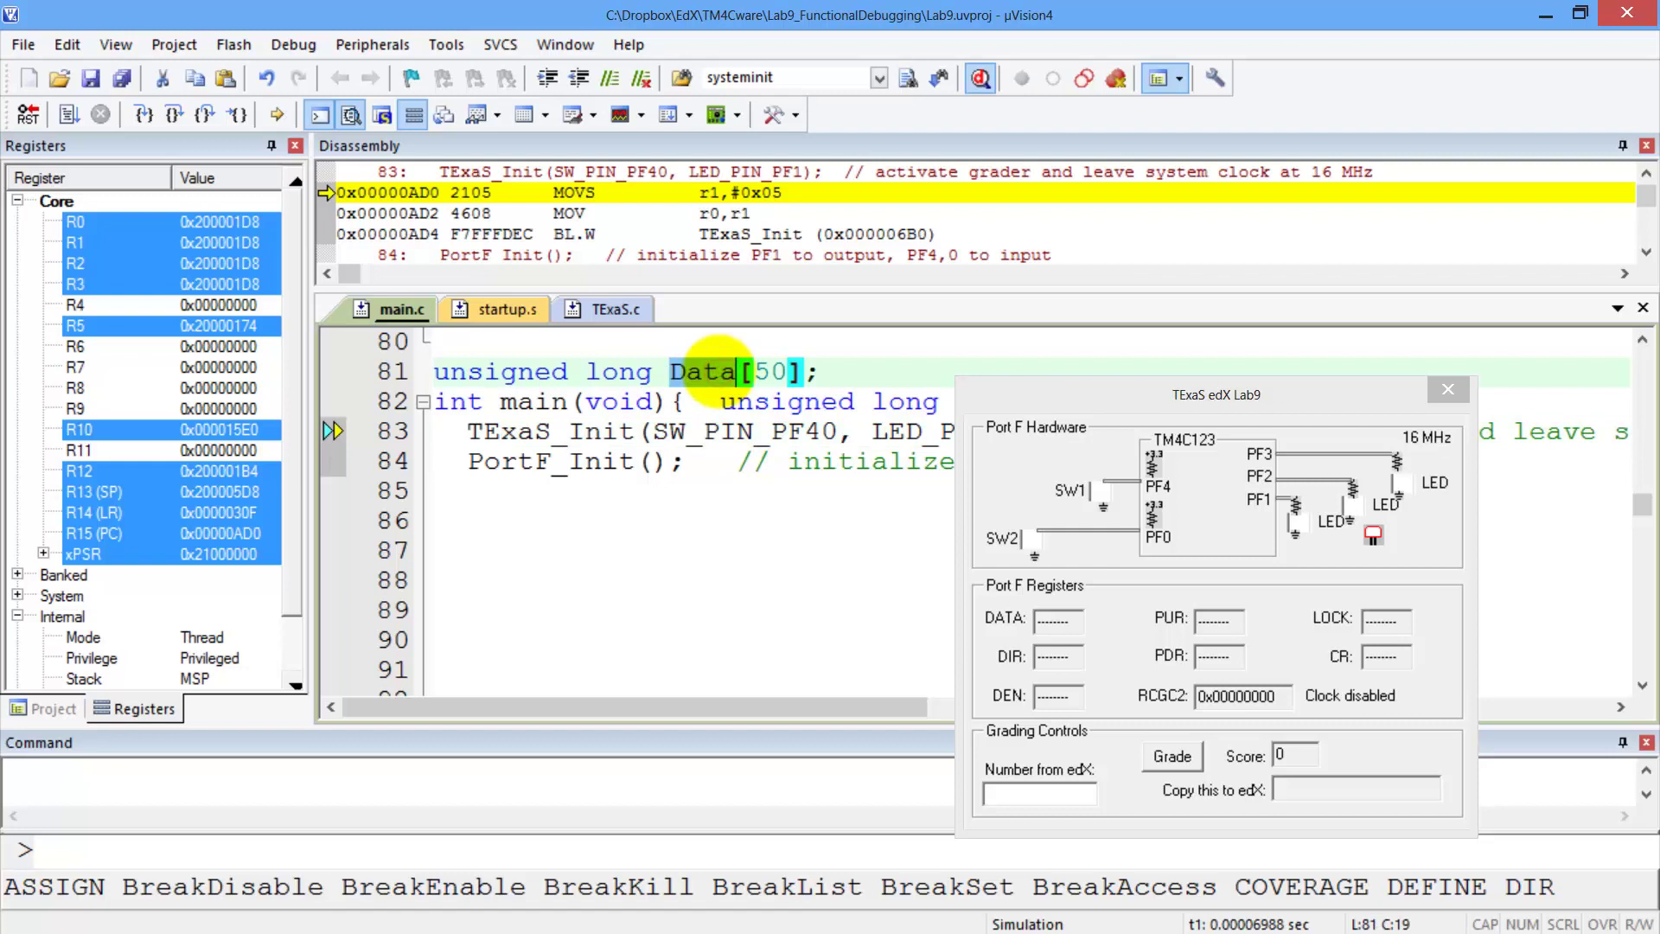
Add 'Data' to Watch 1 and expand it to show its 50 zeroed elements
right_click(711, 372)
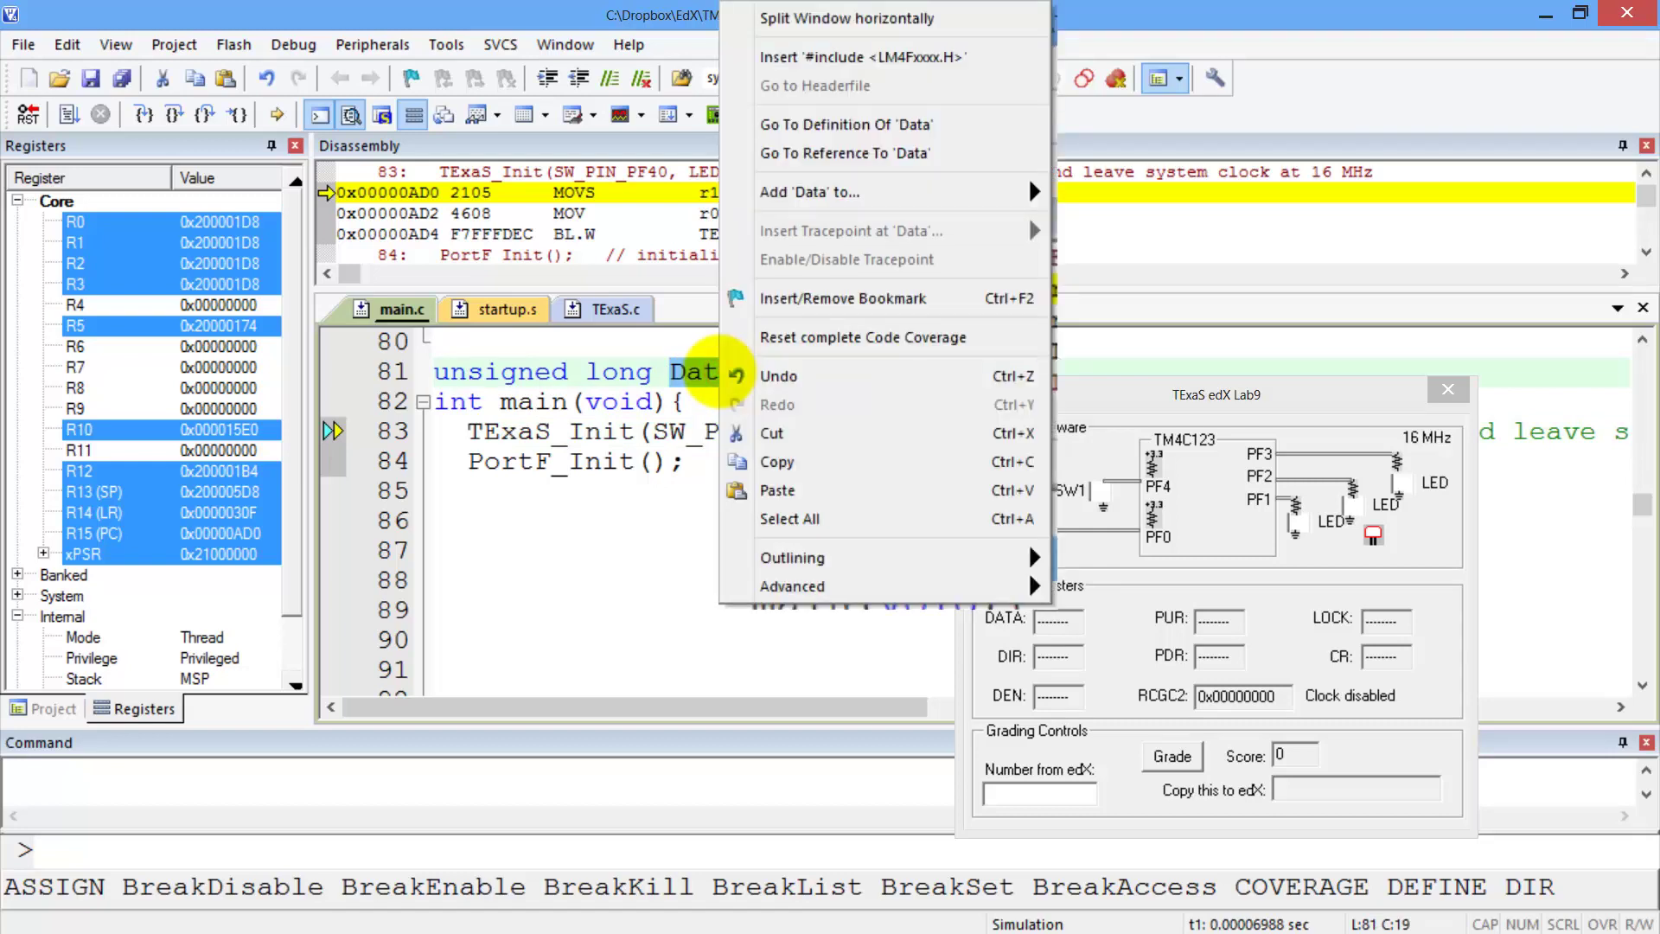
mouse_move(811, 192)
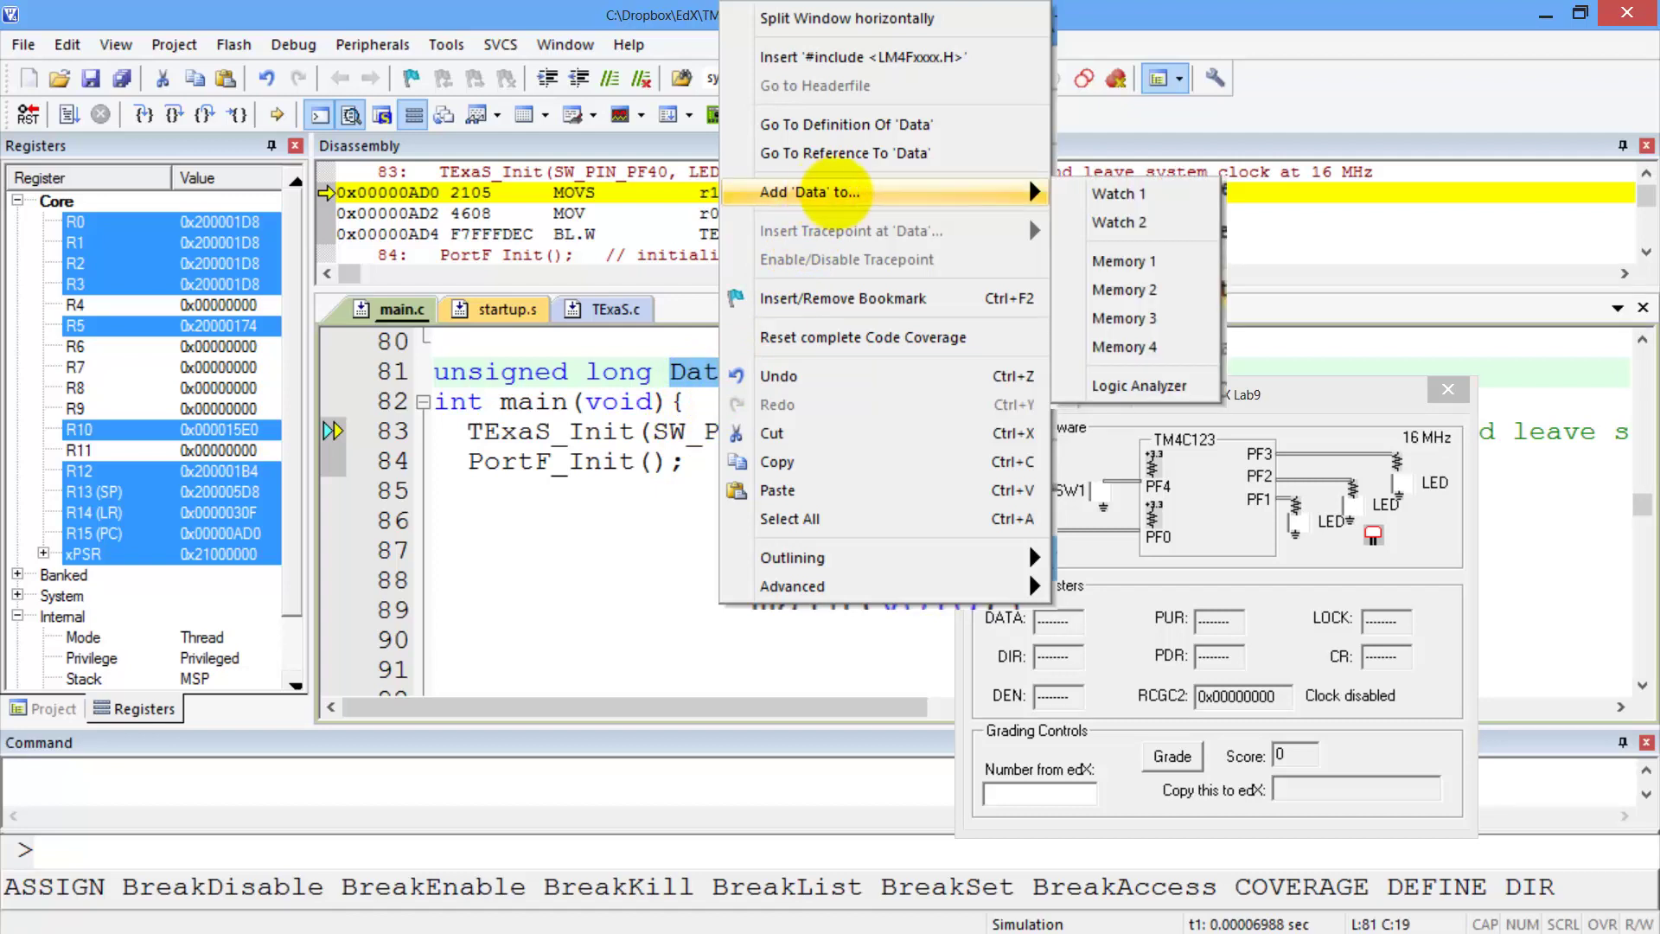
left_click(1119, 193)
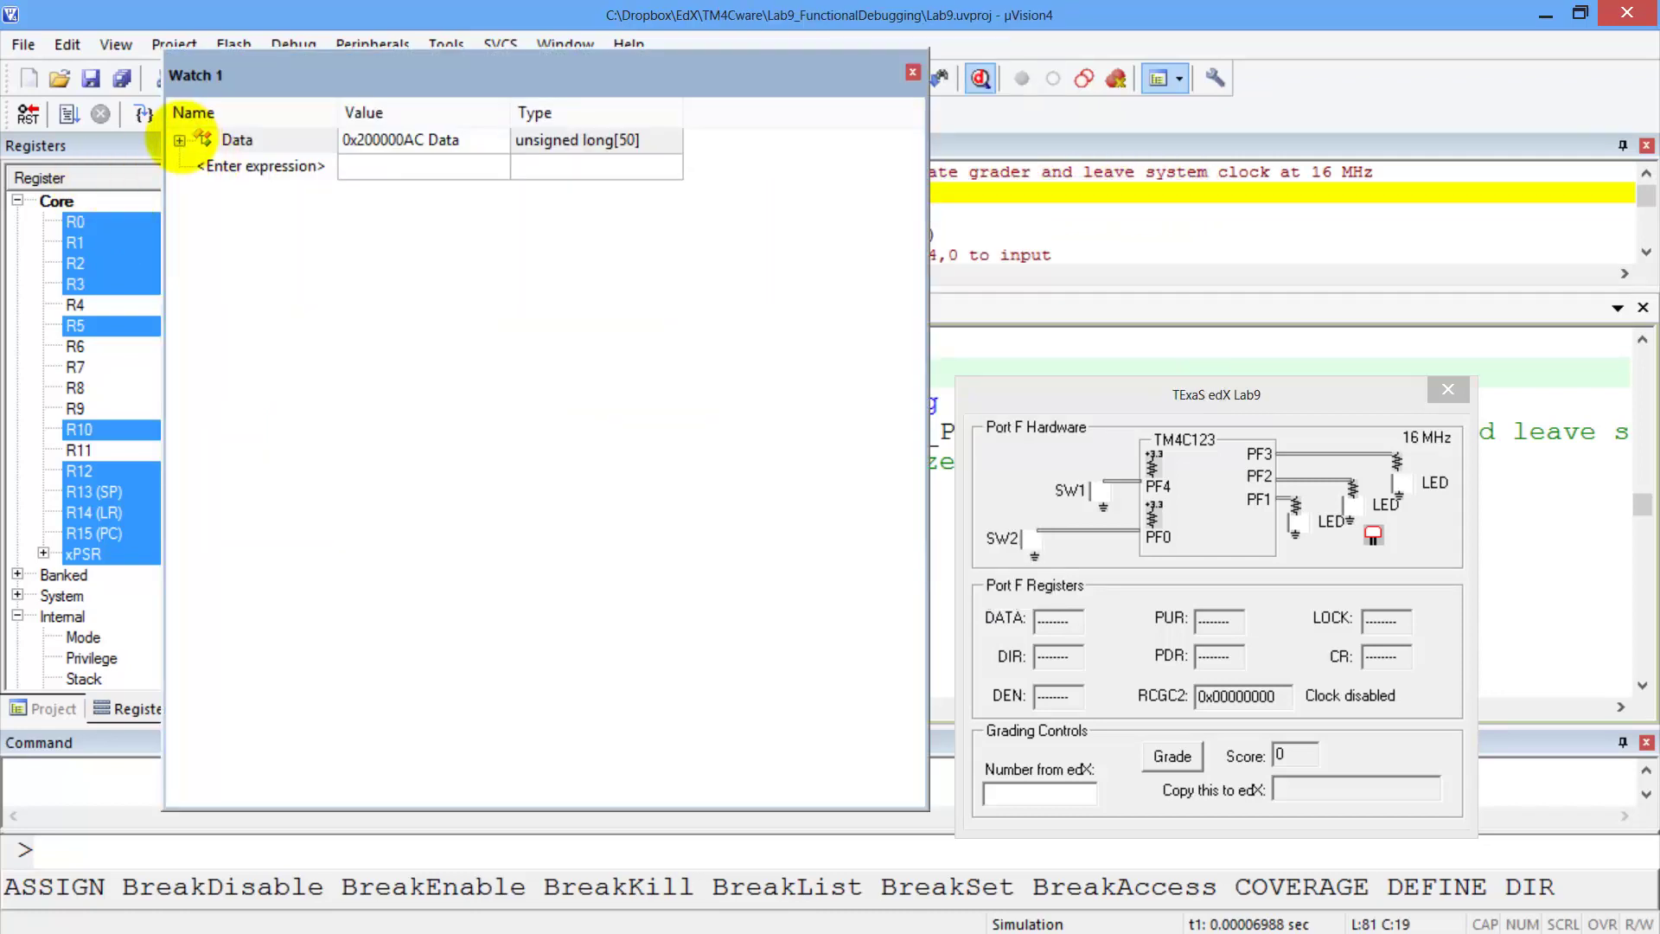
left_click(179, 141)
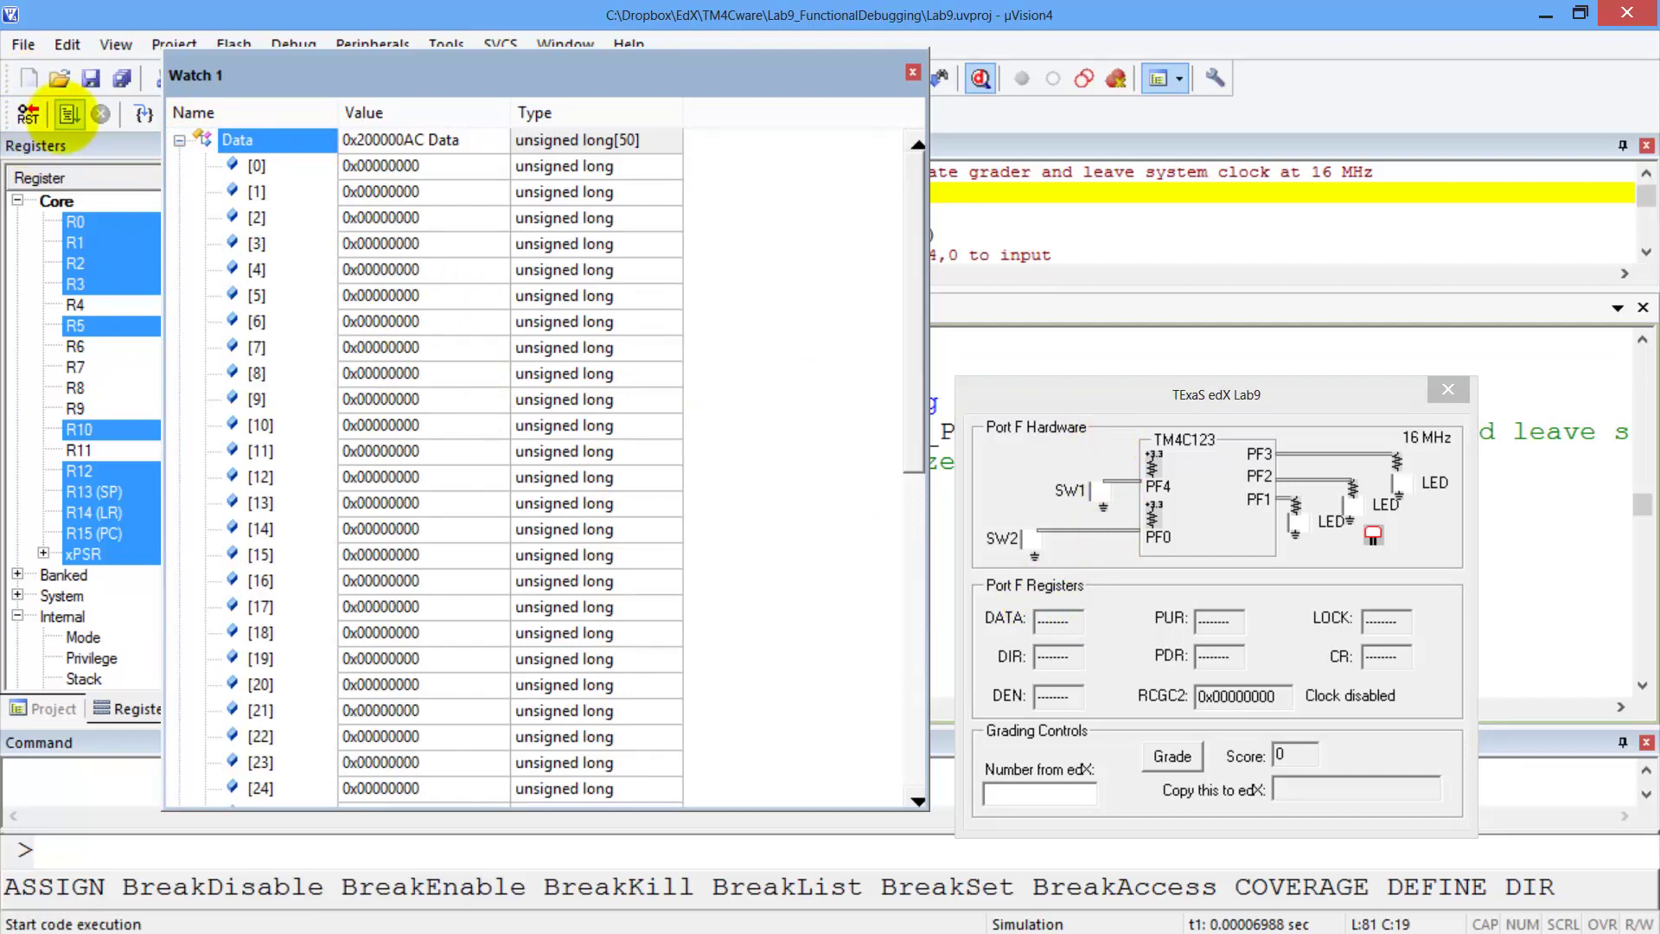
Run the program and press SW1, filling Data[0]–[8] with 0x03/0x01 states
left_click(67, 114)
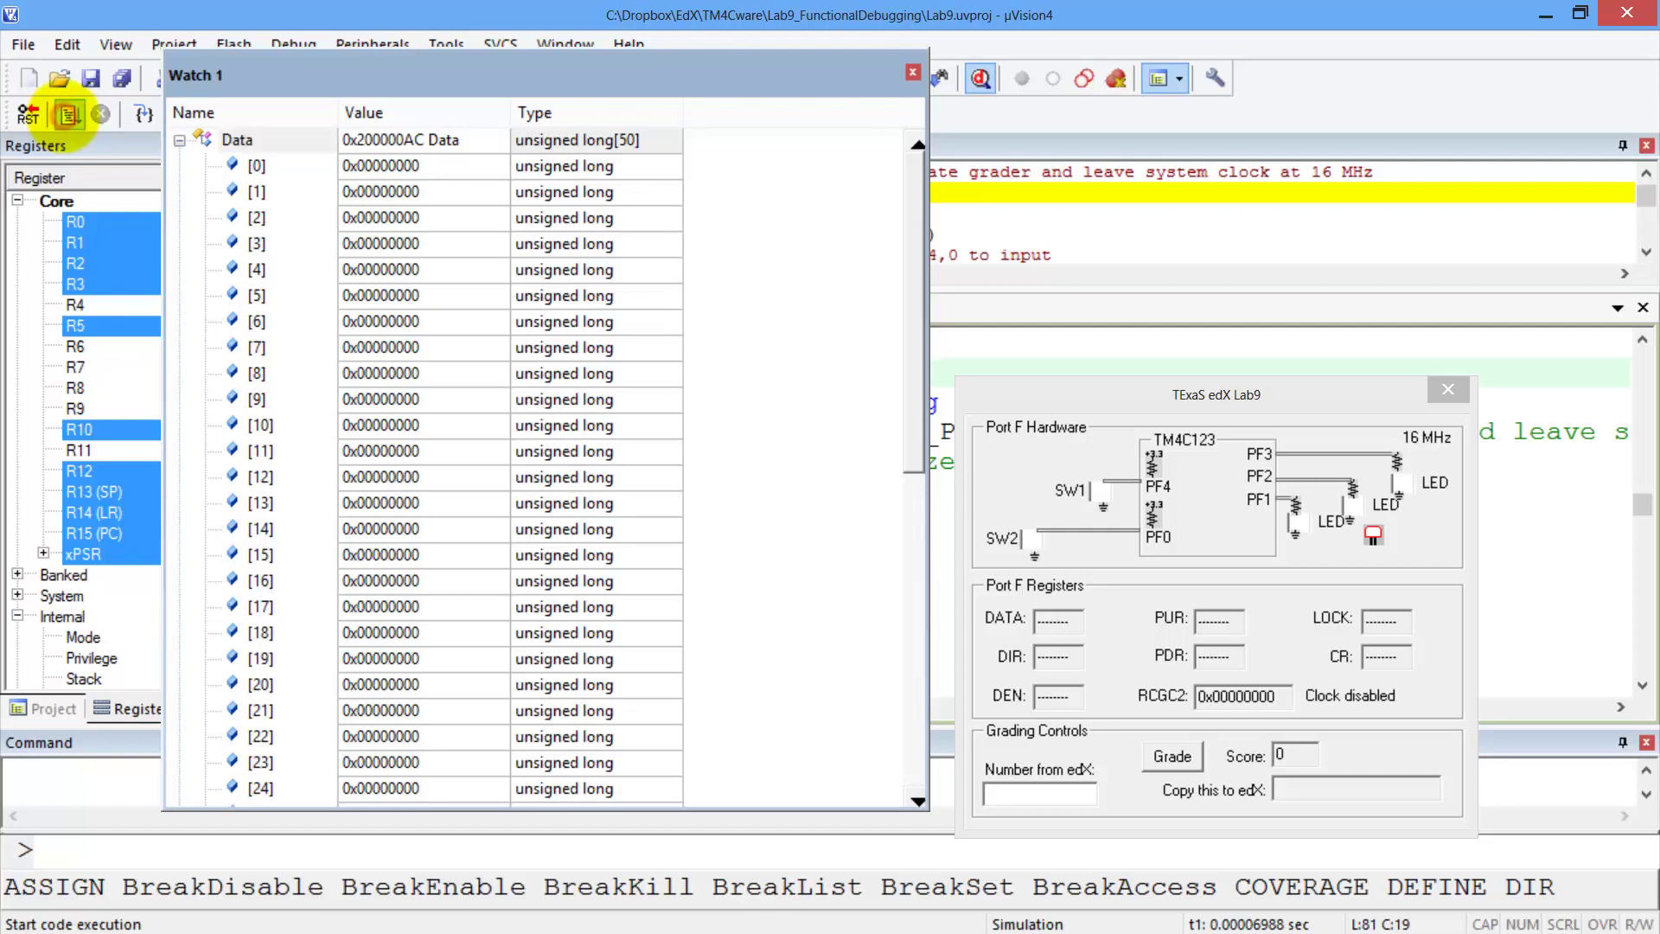
left_click(998, 383)
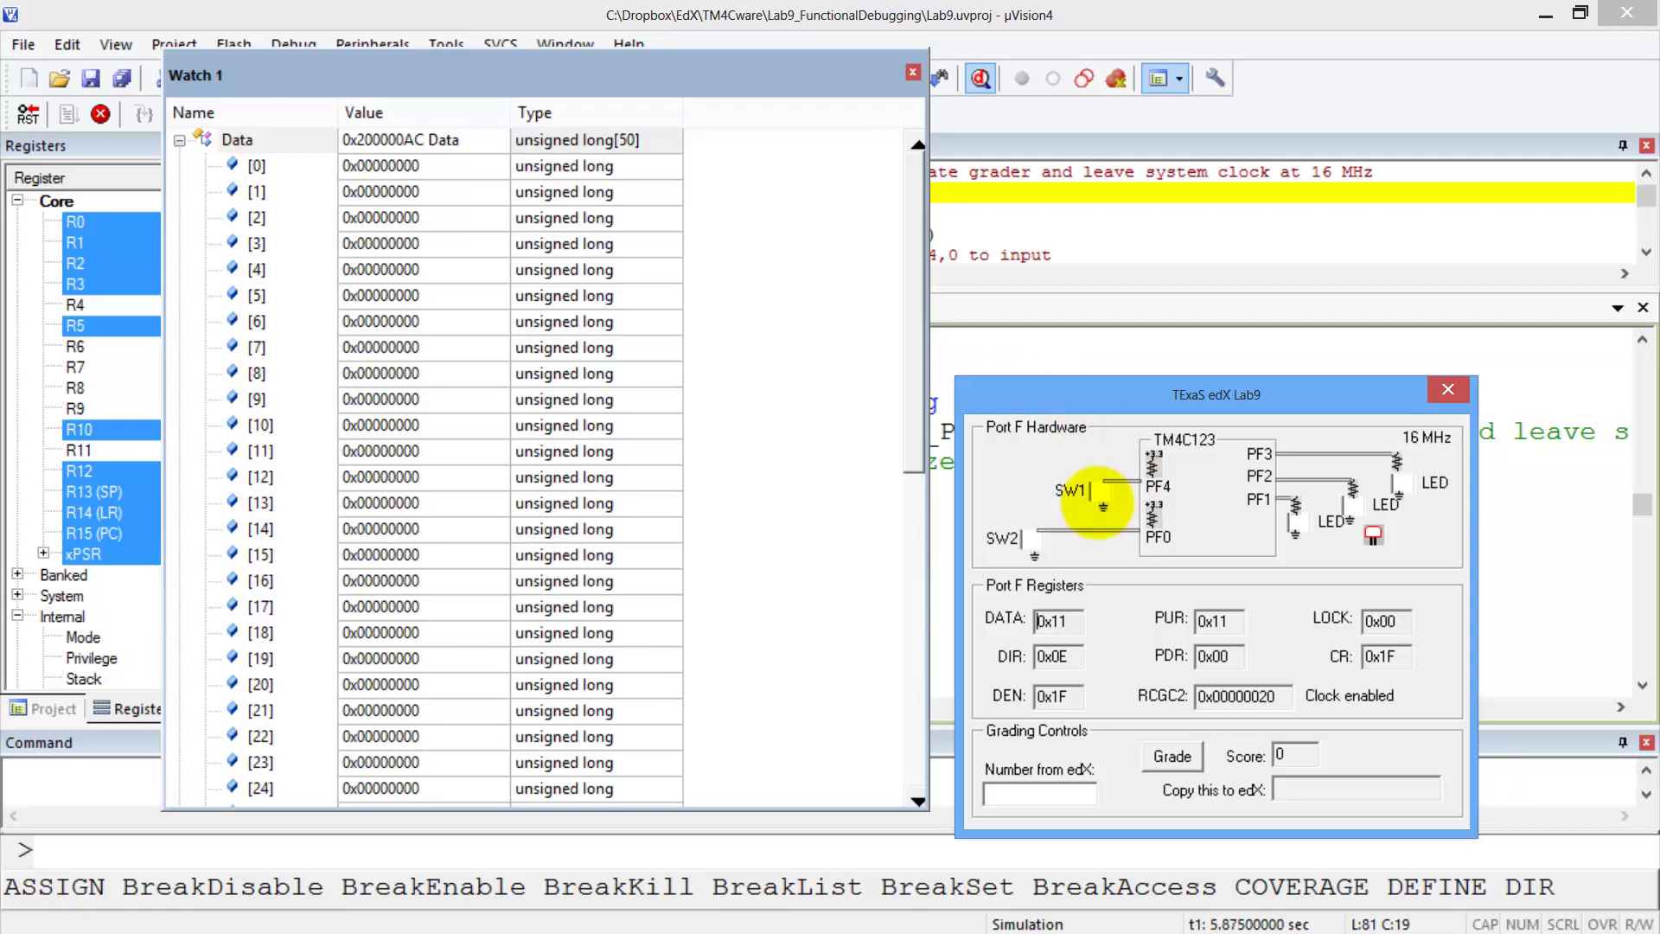
left_click(1100, 491)
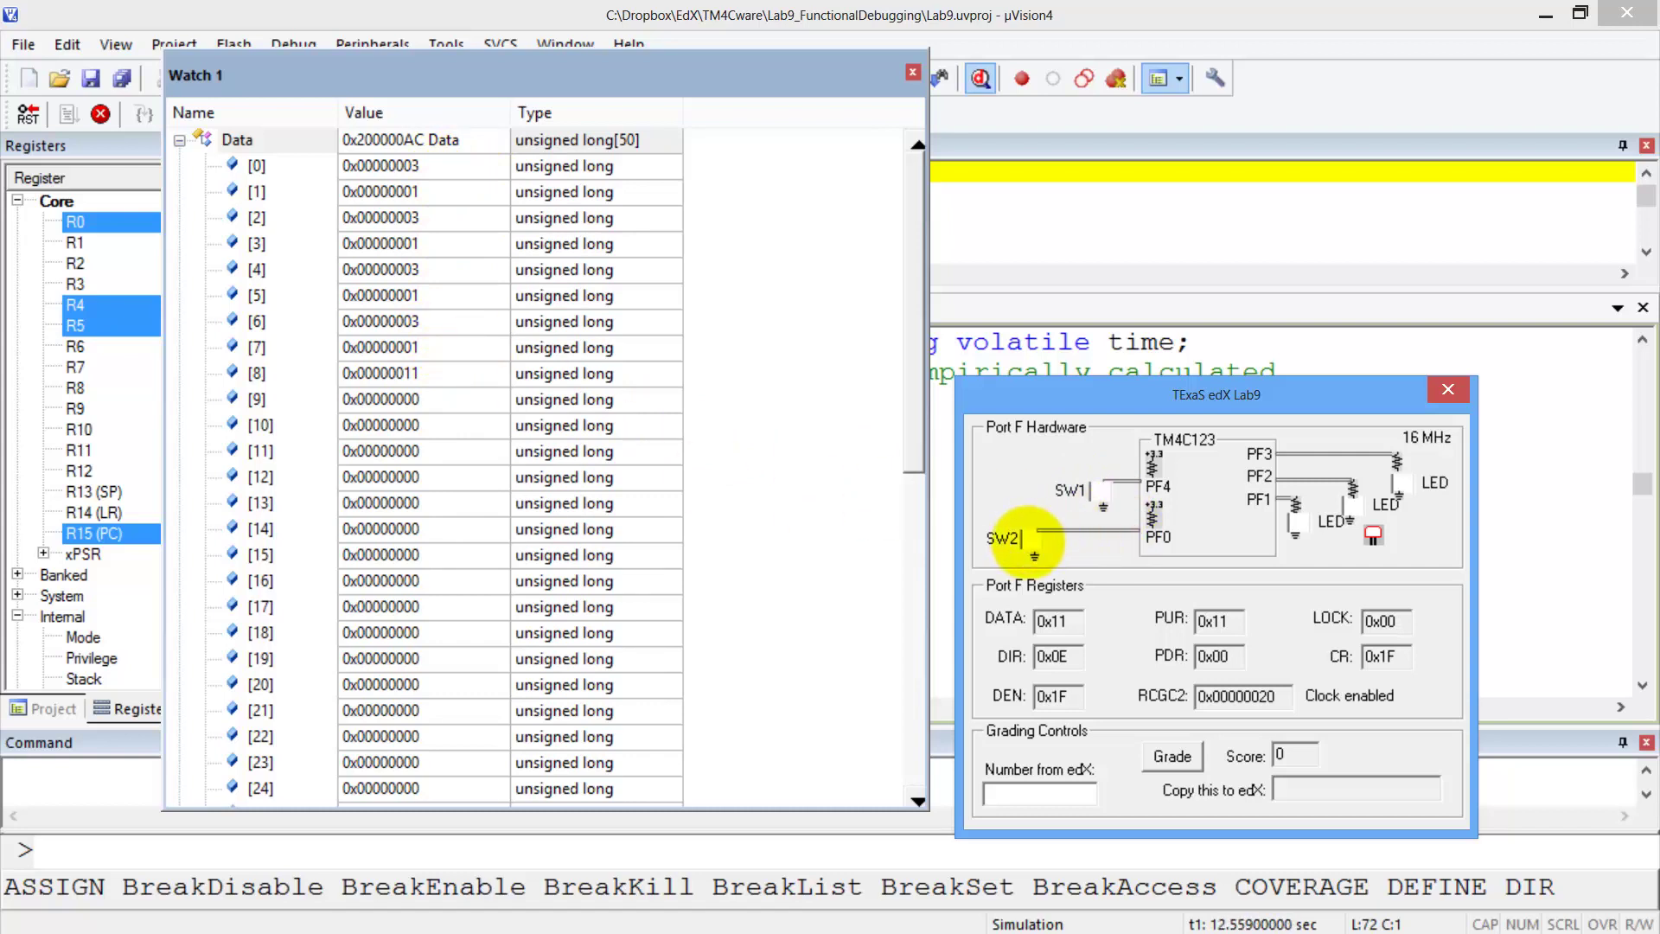
Press SW2 on the TExaS Lab9 board to record Data[9]–[16] as 0x12/0x10 states
left_click(1034, 546)
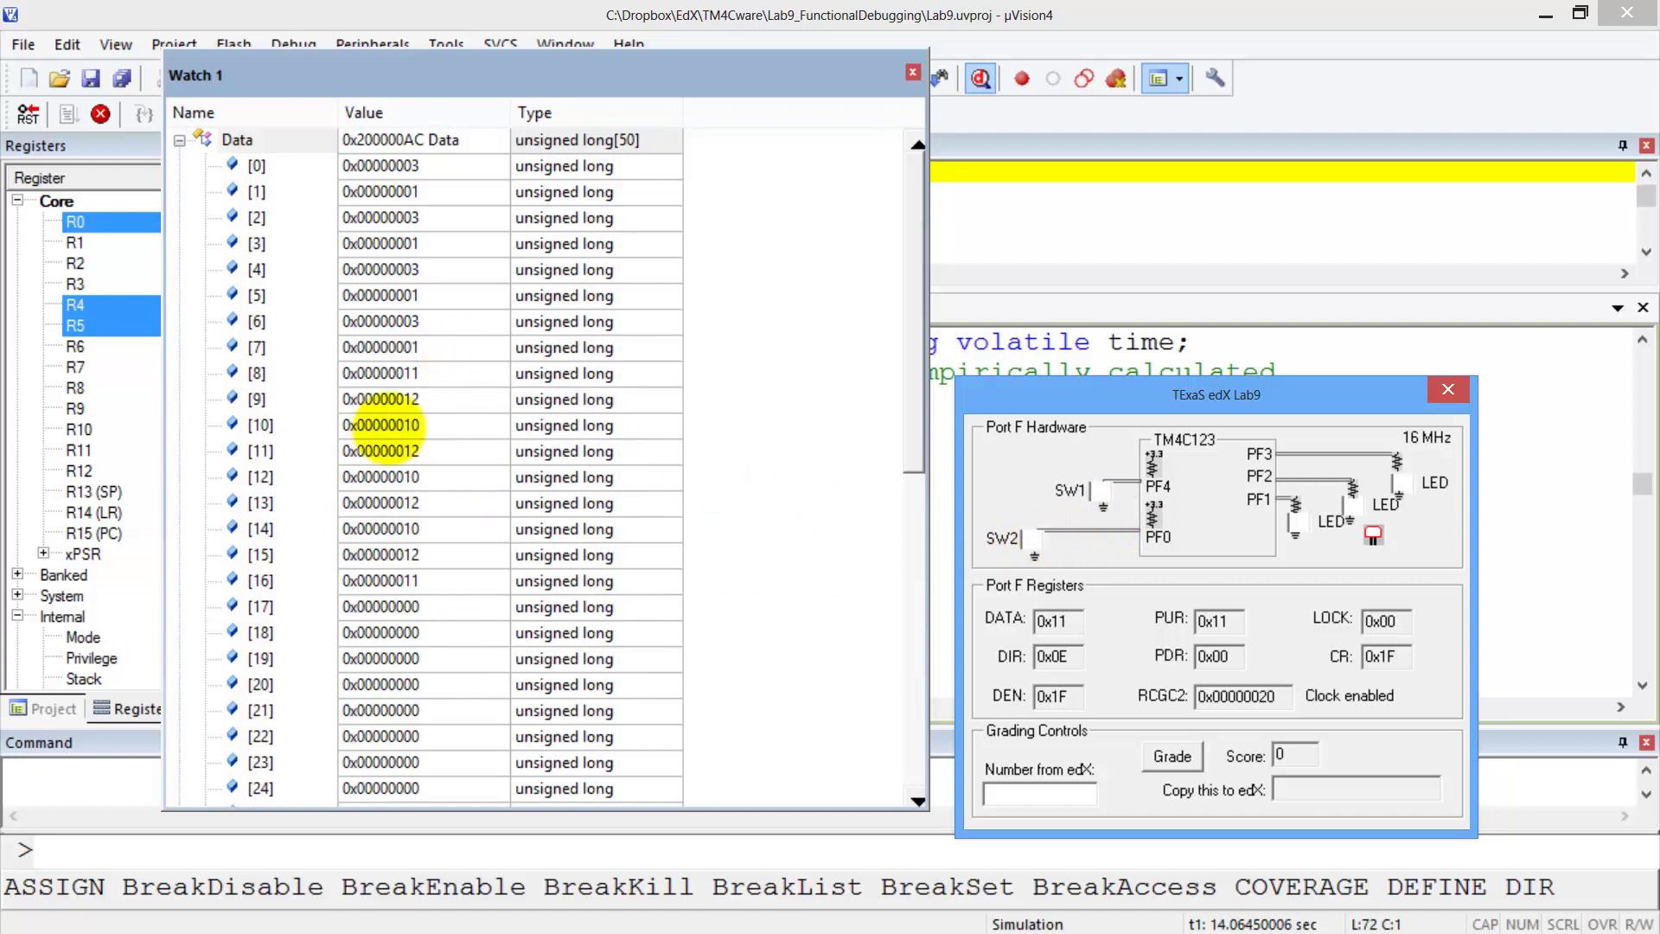